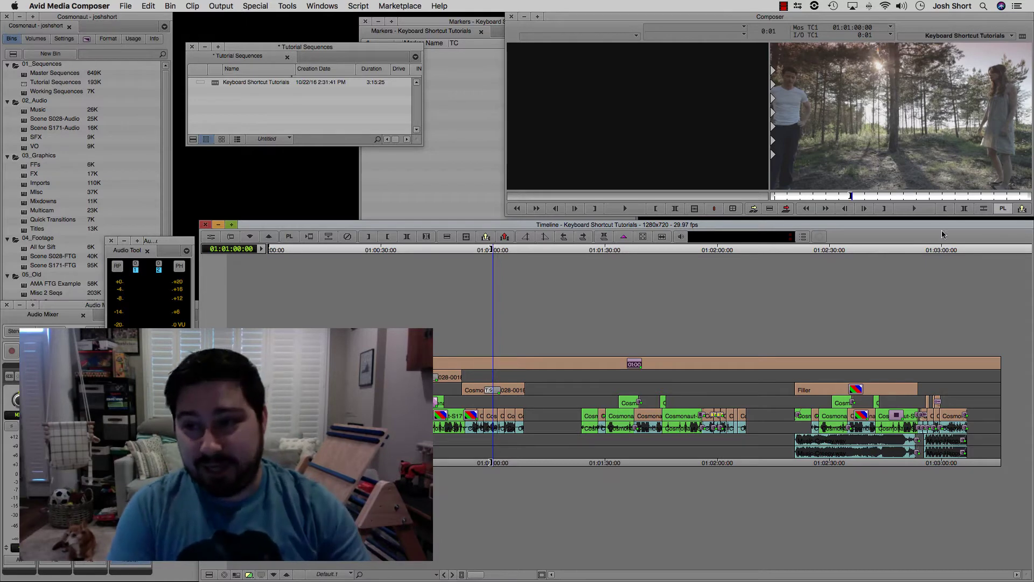
Activate the Composer window and open the Tools menu
click(1003, 213)
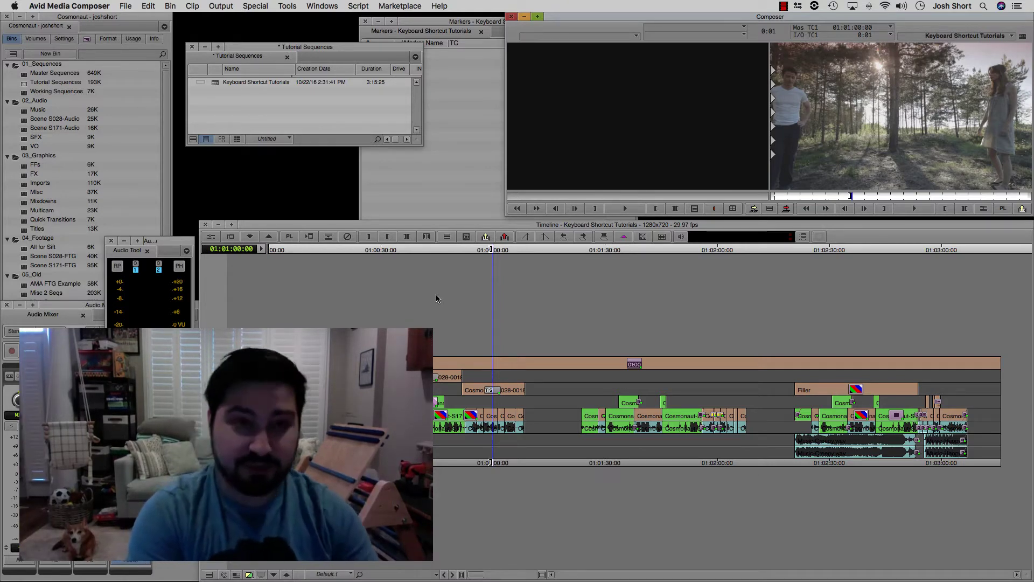
click(287, 5)
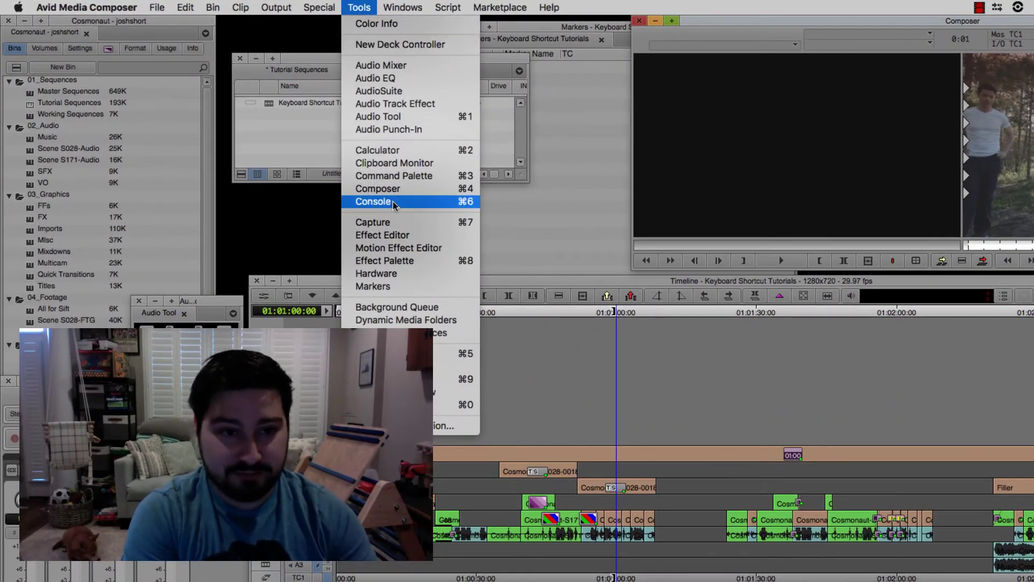
Map the Play Length Toggle from the Command Palette onto a record monitor button, then close the palette
click(443, 181)
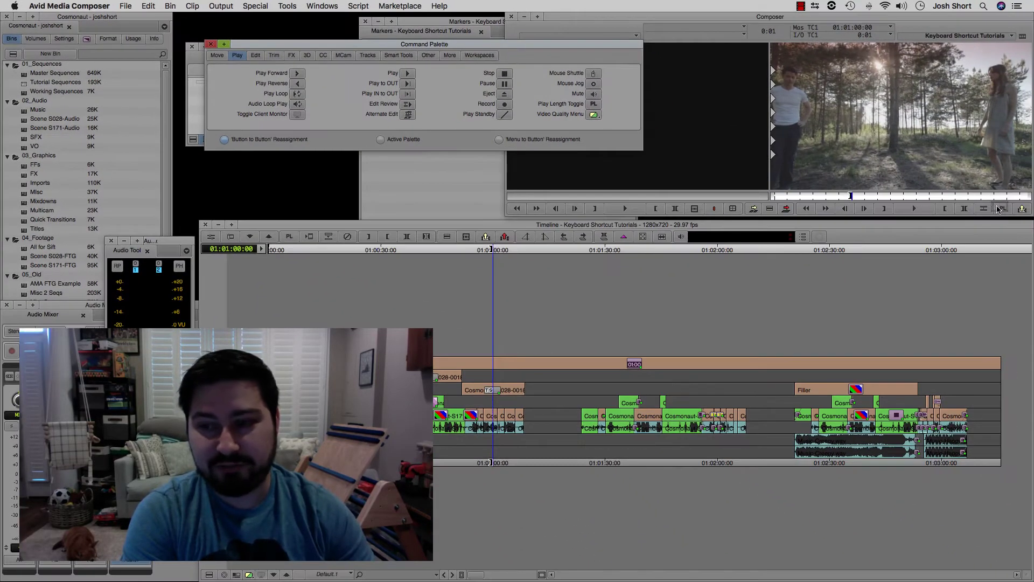
drag(998, 209, 444, 109)
click(450, 134)
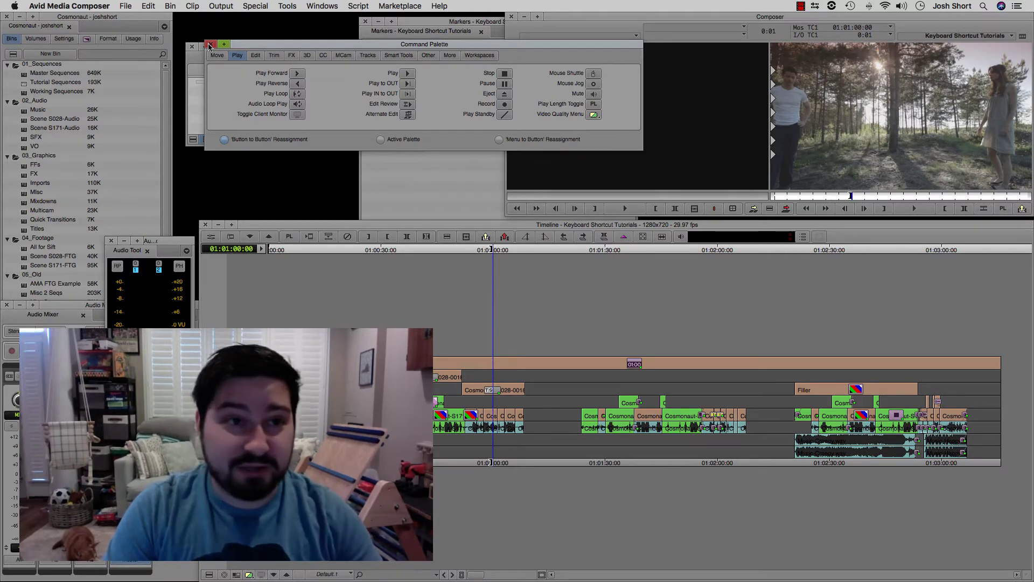
click(210, 46)
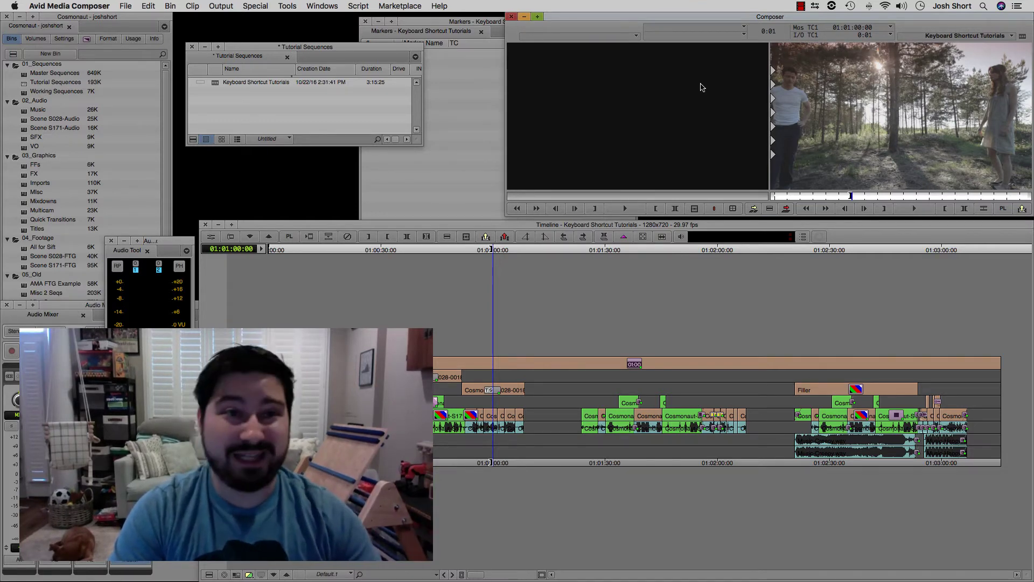
In the Console, run PlayLength '1' to set a one-minute interval
click(298, 5)
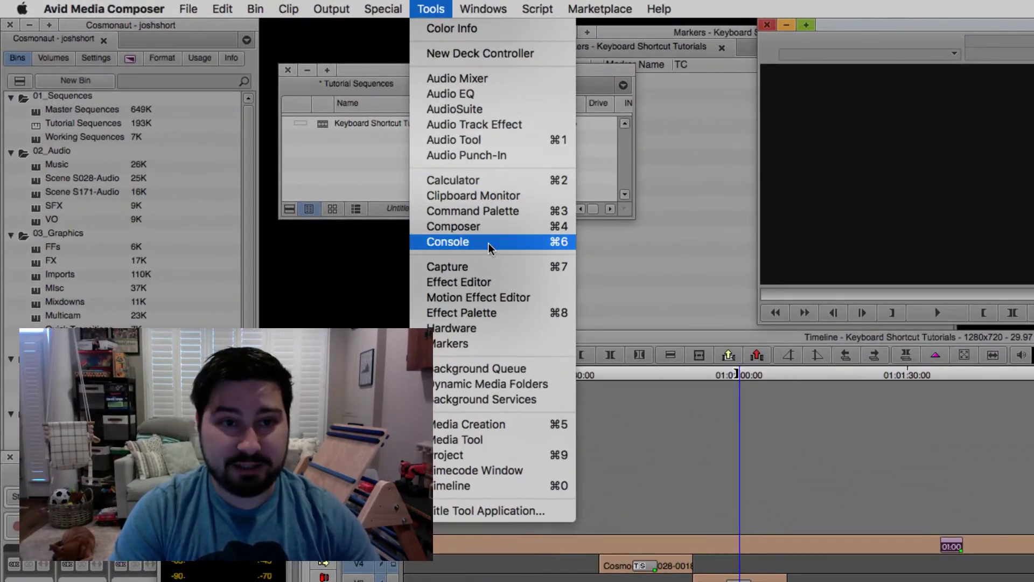
click(490, 248)
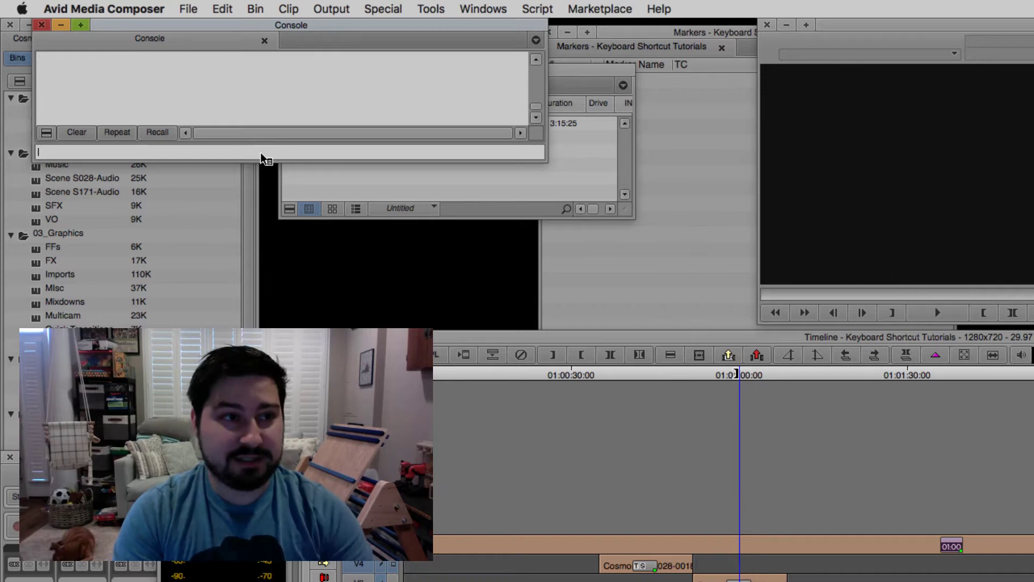
text(pla)
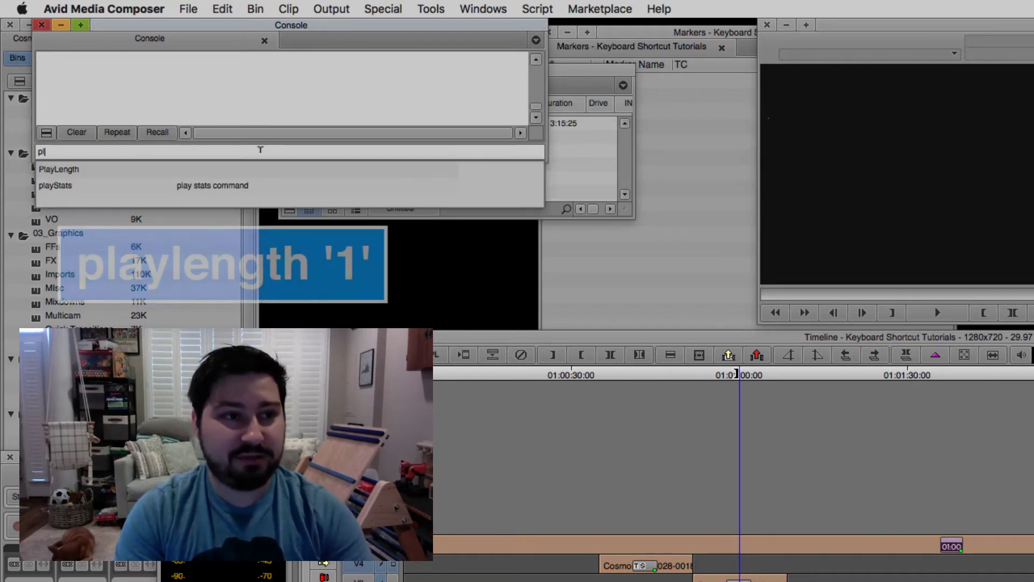
click(236, 169)
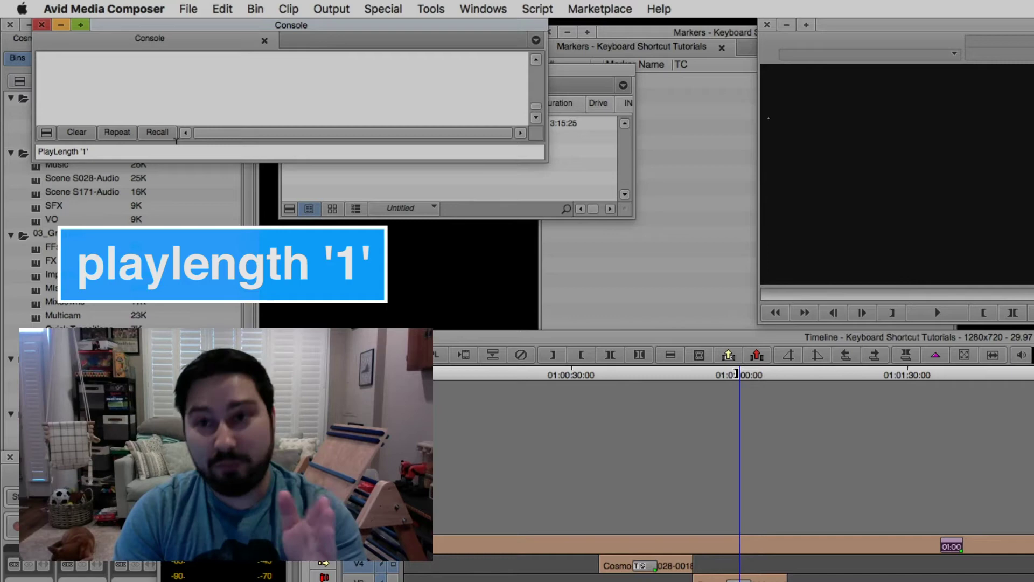
key(Return)
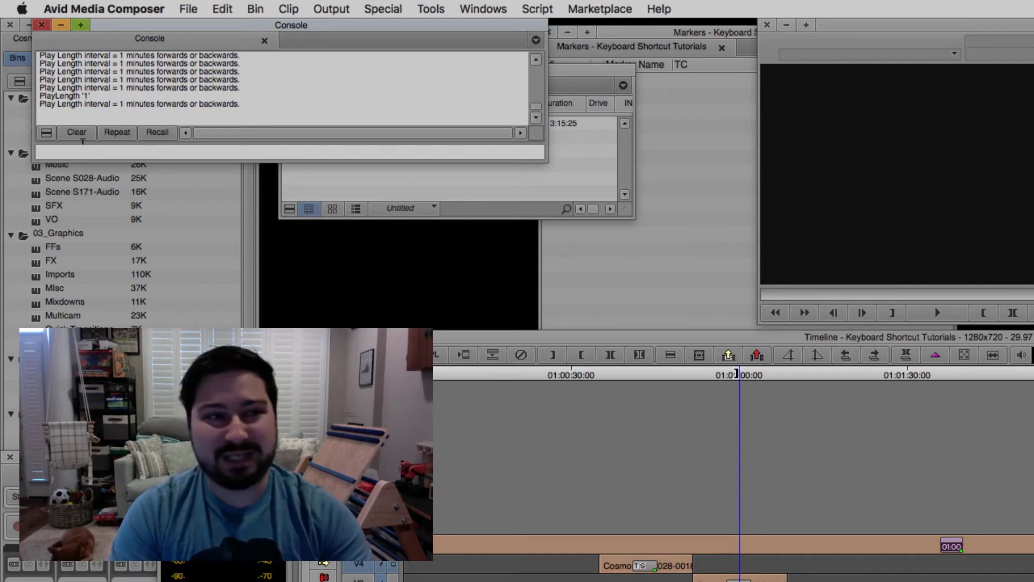
Test PlayLength with 2, reset it to '1', and close the Console
text(pl)
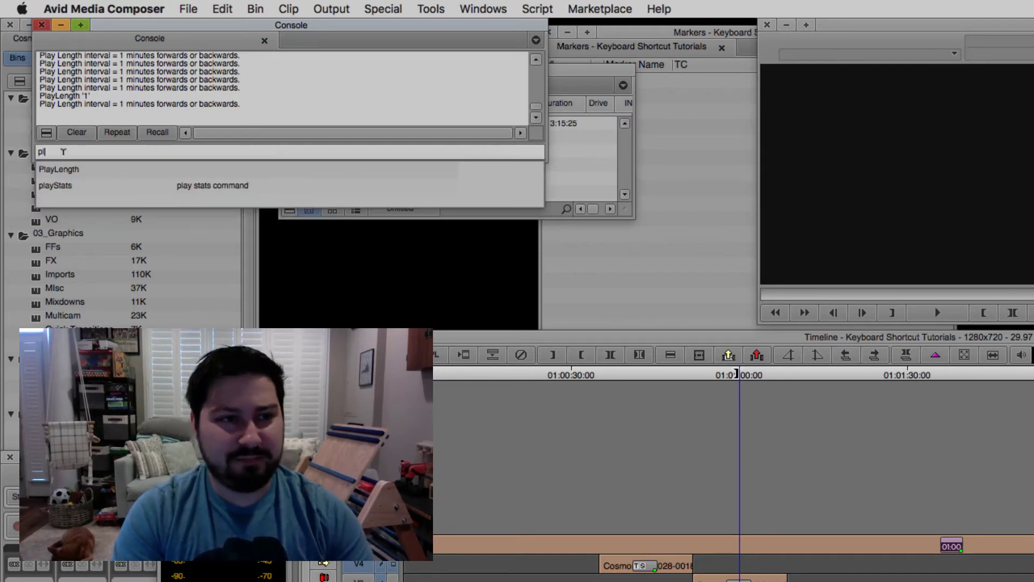
click(64, 166)
text(2)
key(Return)
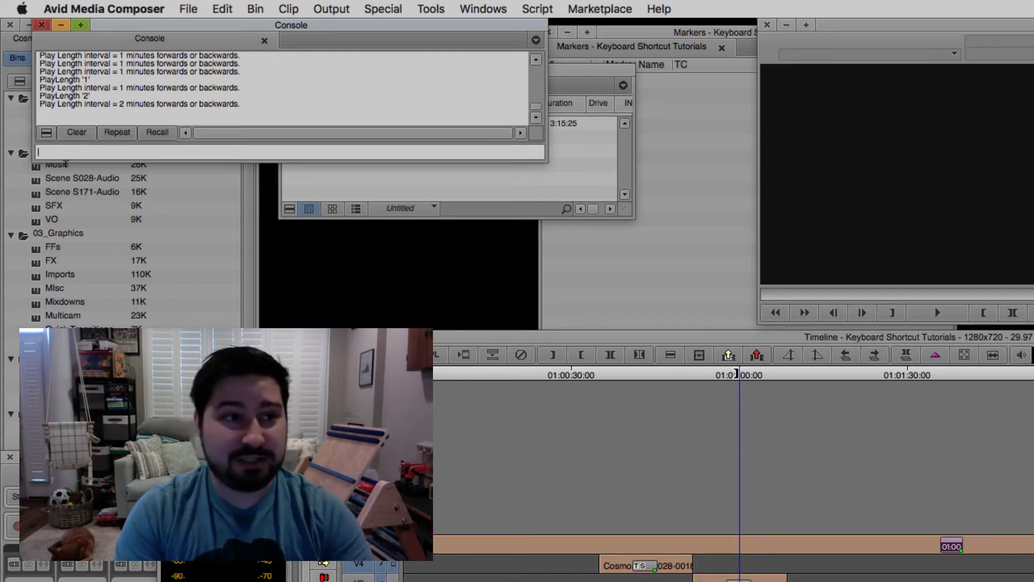
text(pla)
click(65, 167)
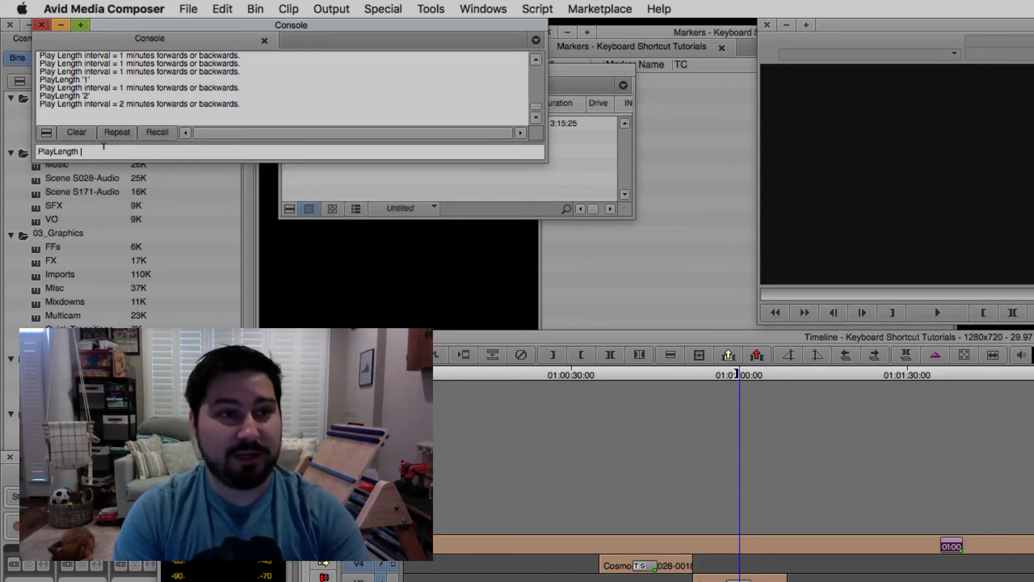
text('1)
key(Return)
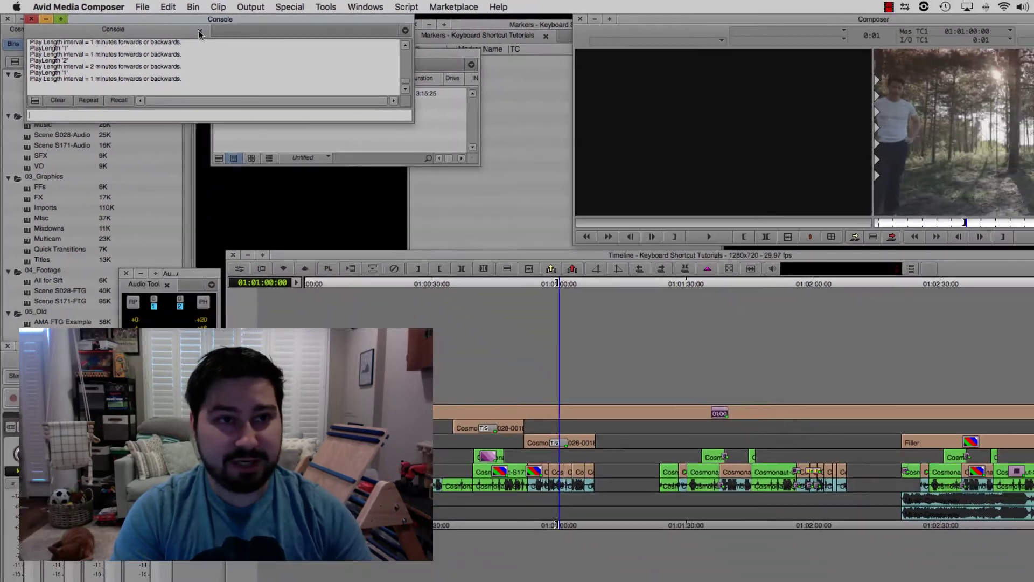
click(200, 31)
Toggle the PL button, play and stop normally, then play from the start, stopping at 01:01:59:29
click(449, 268)
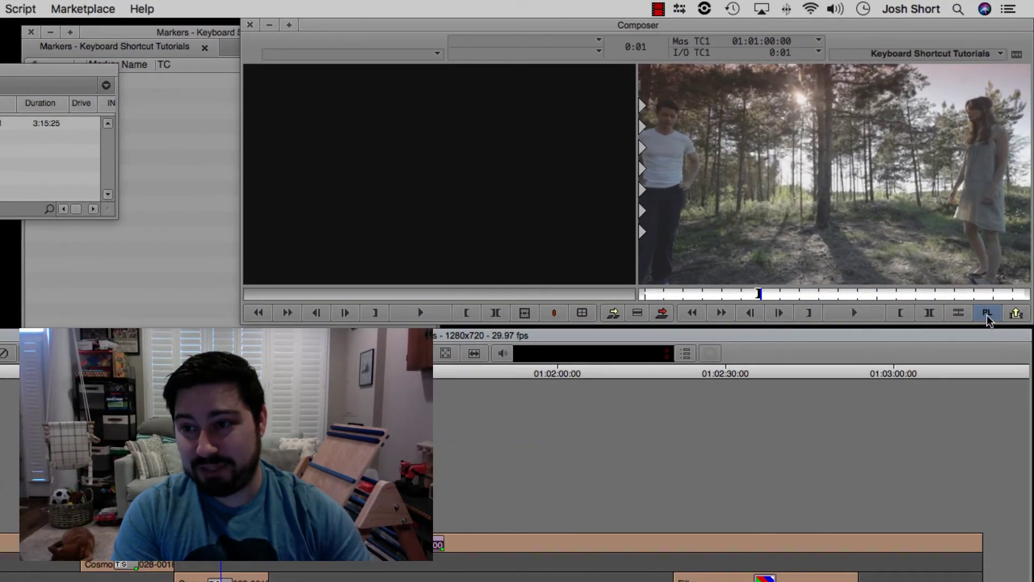
click(988, 316)
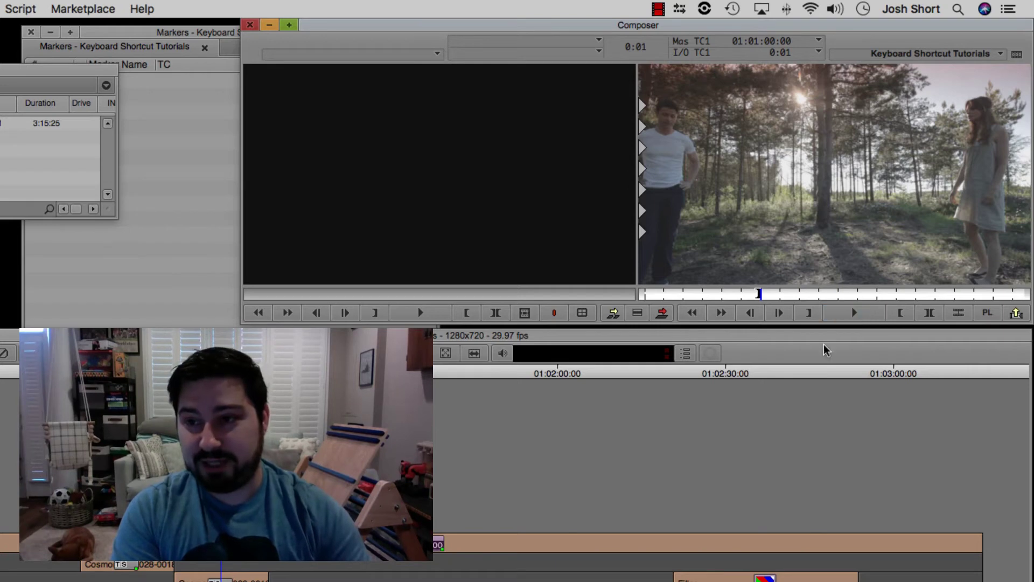
key(space)
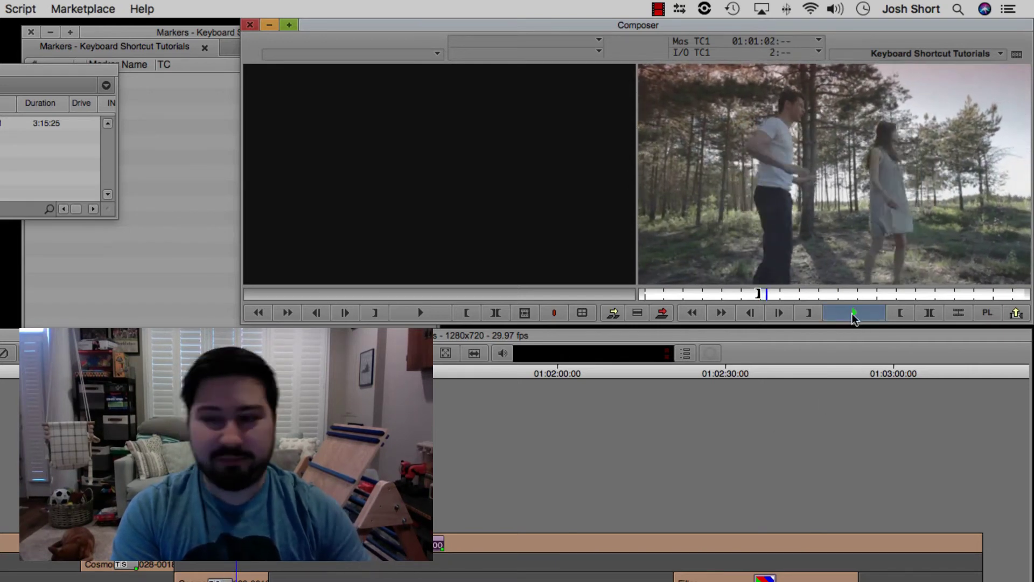
key(space)
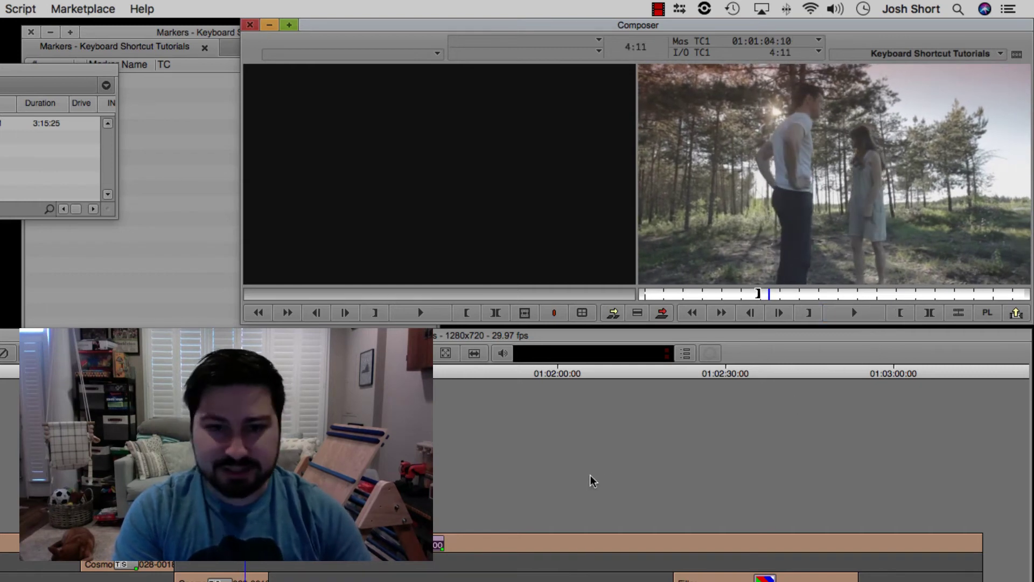
key(Home)
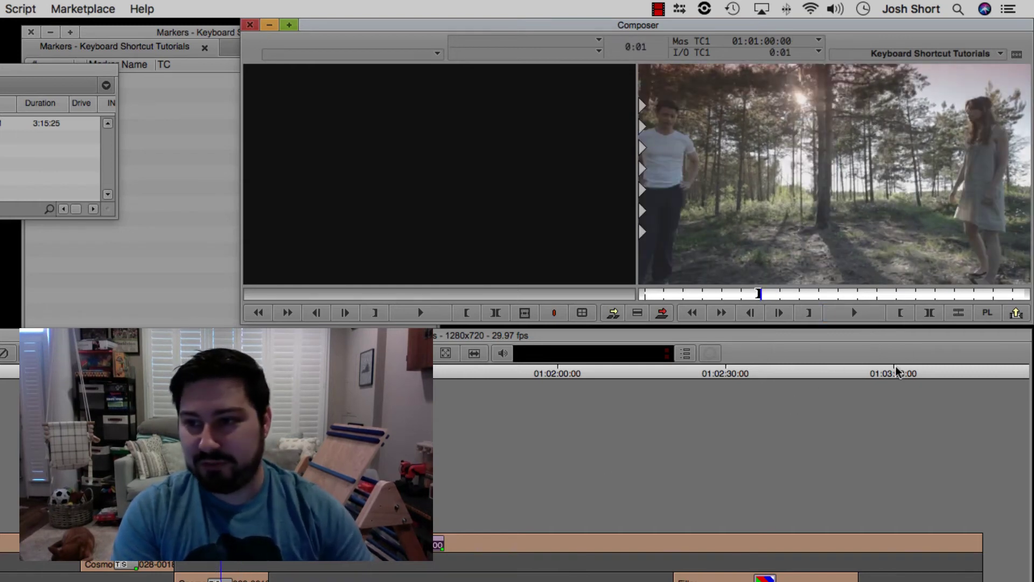
click(842, 316)
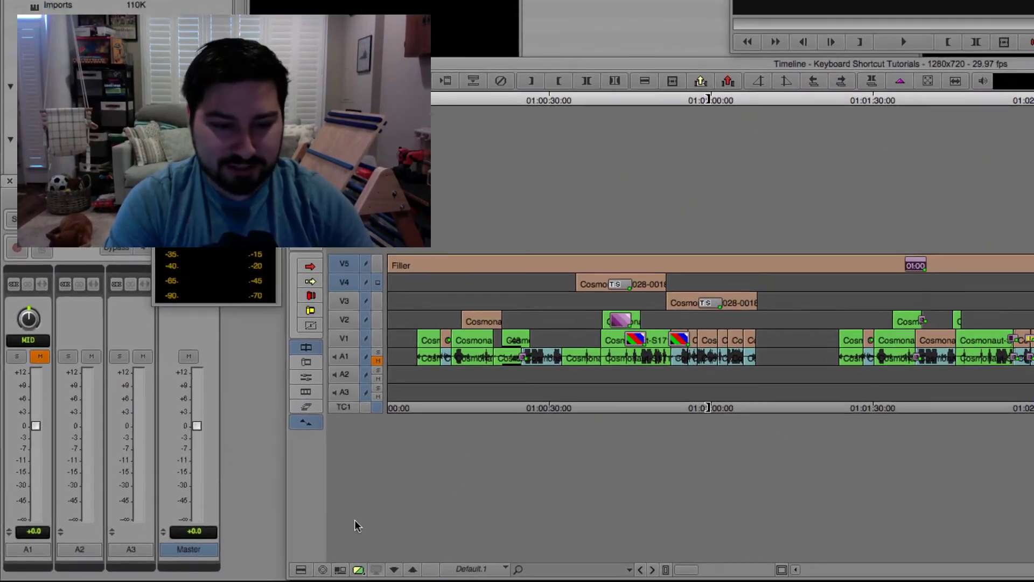
click(359, 570)
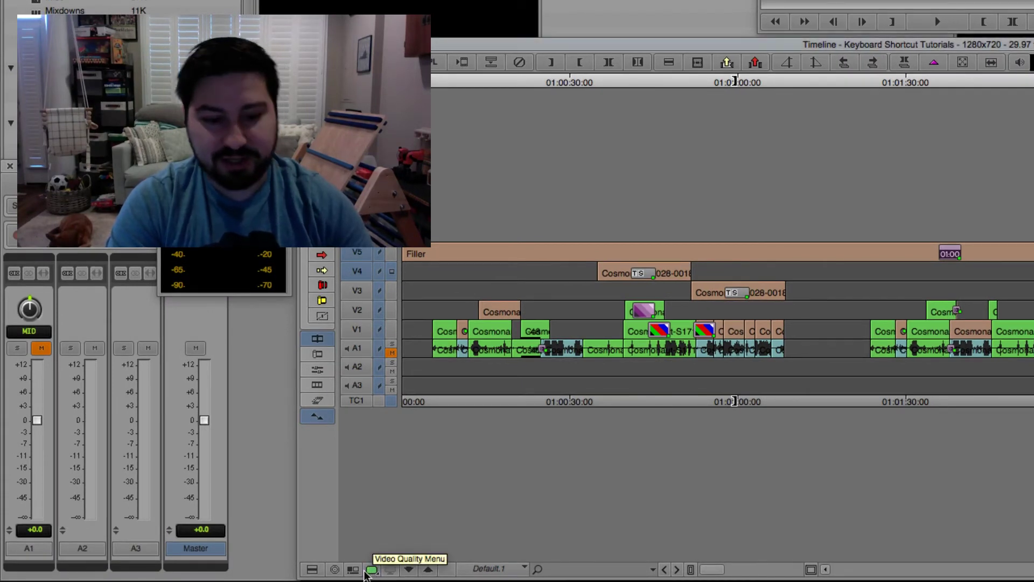
click(366, 570)
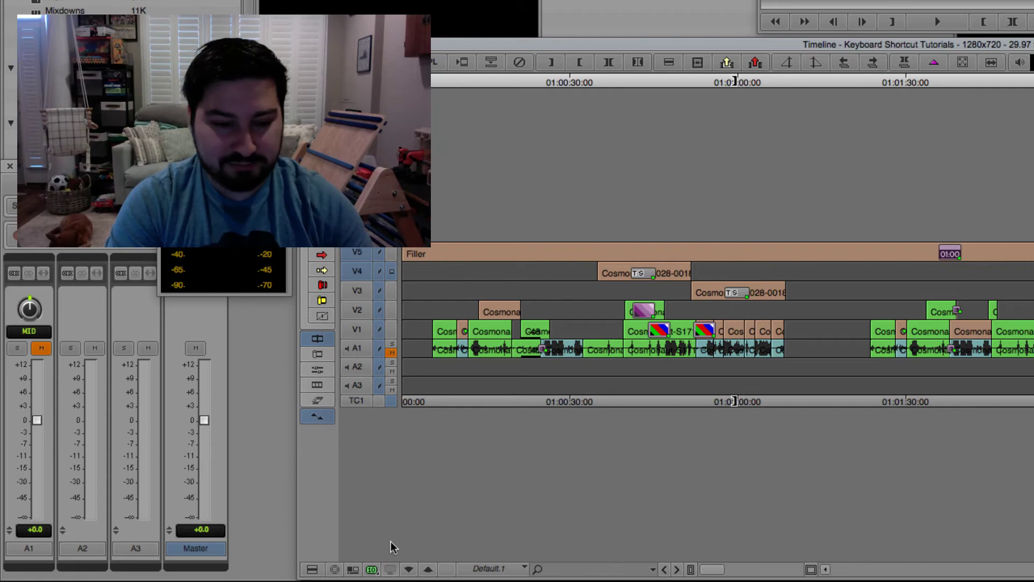
click(372, 570)
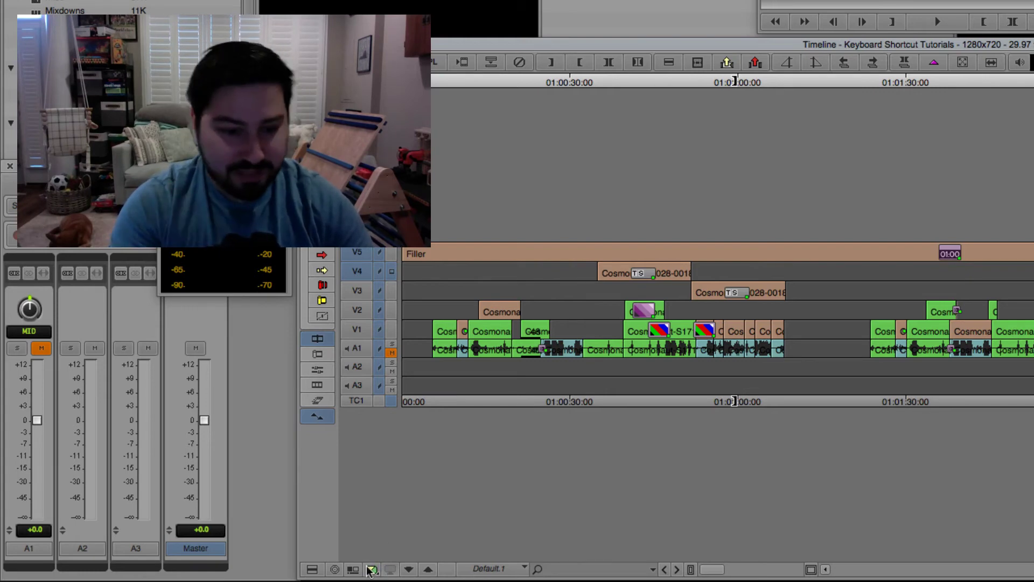
click(372, 570)
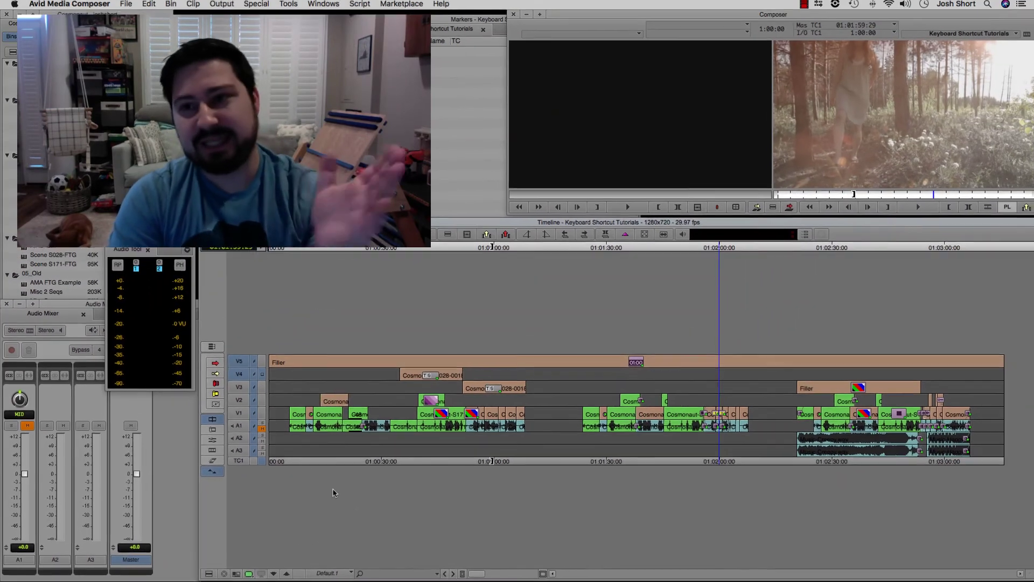